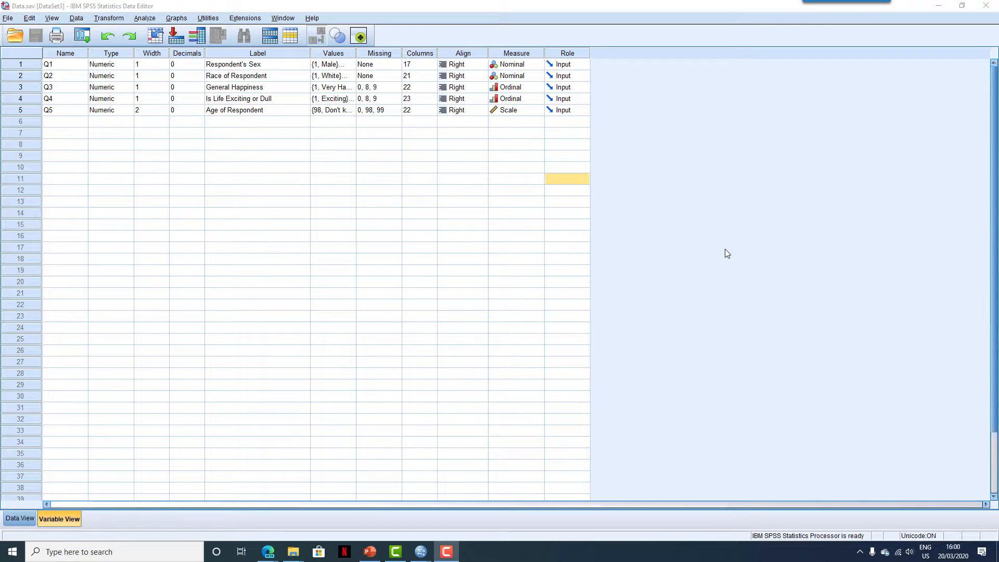
# - Open the Chart Builder and start a simple bar chart from the gallery
pyautogui.click(177, 18)
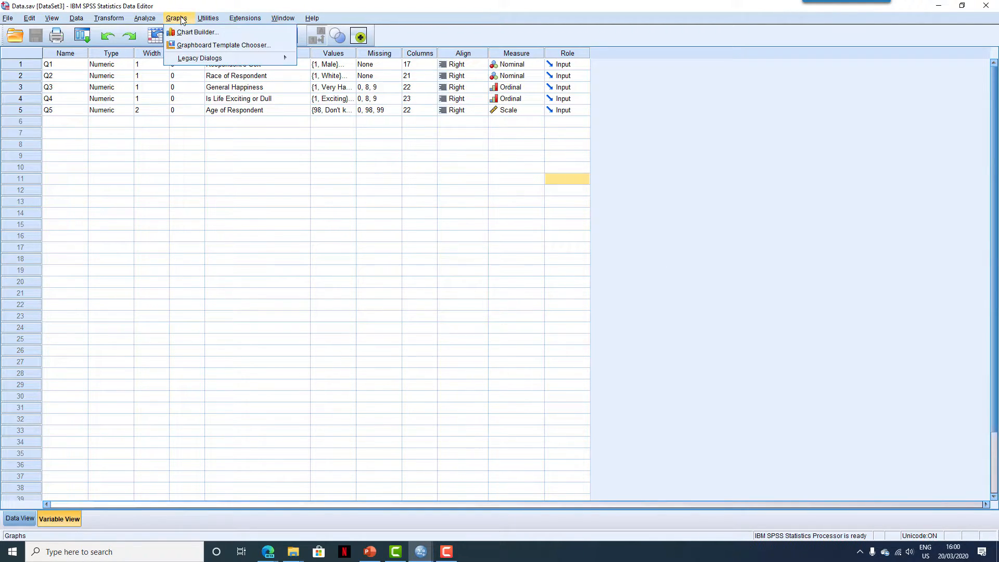
pyautogui.click(223, 33)
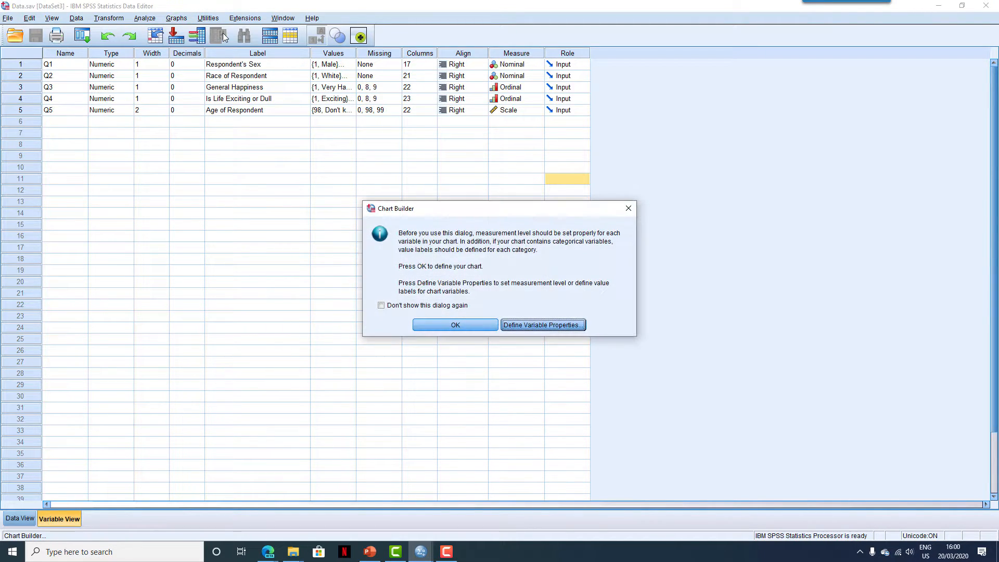
pyautogui.click(478, 325)
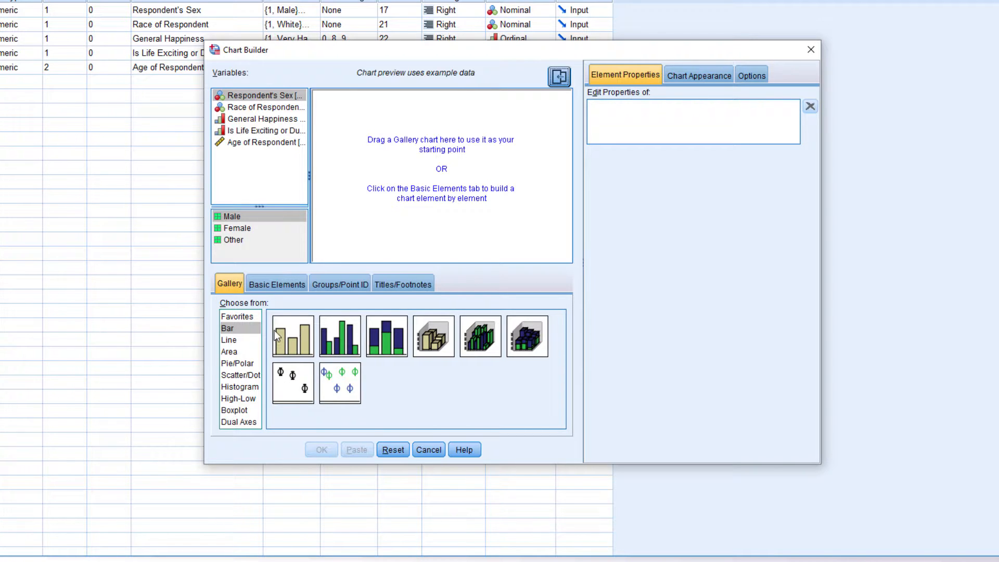
pyautogui.moveTo(283, 337); pyautogui.dragTo(423, 167)
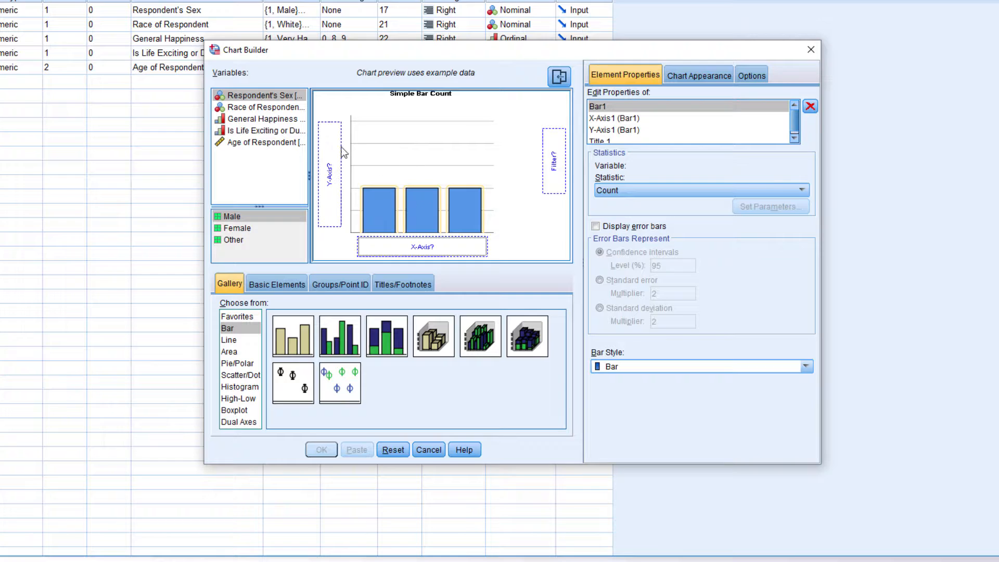
# - Assign General Happiness to the bar chart's X-axis and generate the chart
pyautogui.click(255, 119)
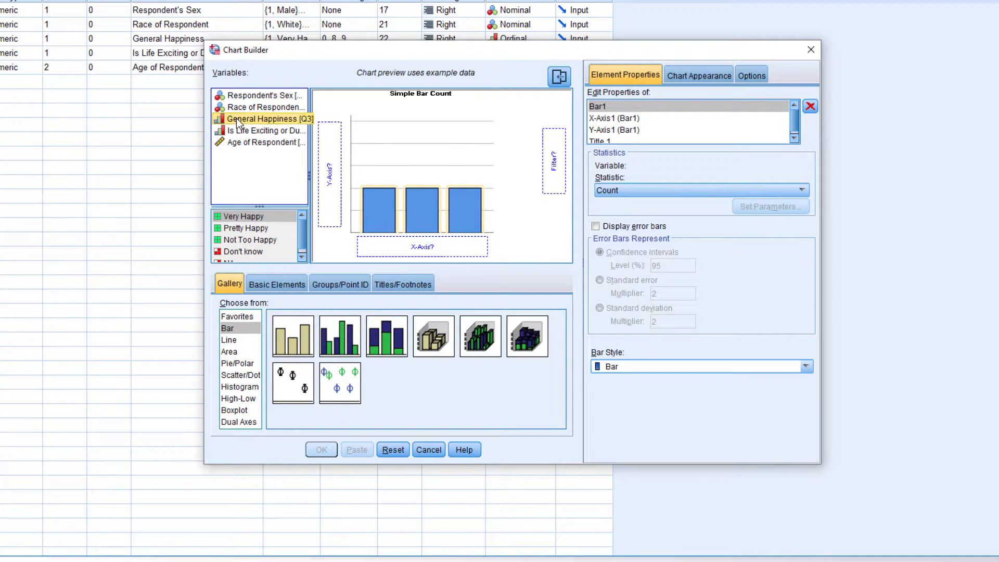
pyautogui.moveTo(238, 123); pyautogui.dragTo(470, 251)
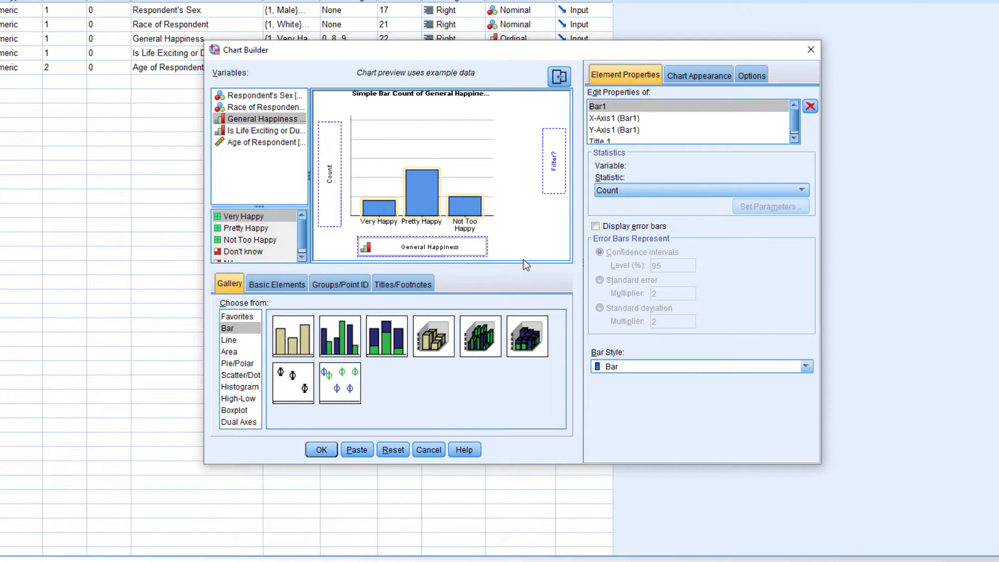
pyautogui.click(327, 450)
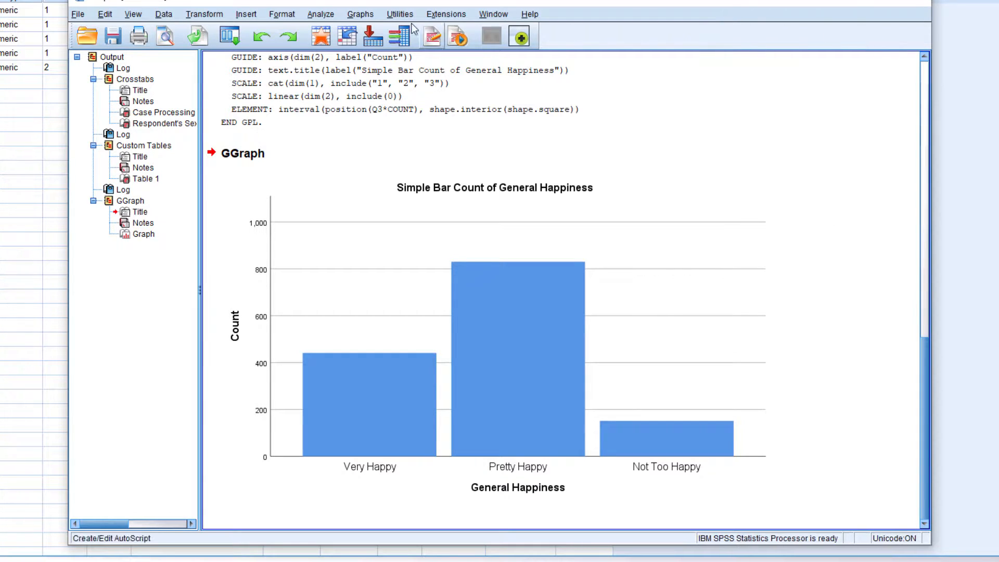
# - Reopen the Chart Builder from the output to define another chart
pyautogui.click(368, 14)
pyautogui.click(385, 27)
pyautogui.click(444, 336)
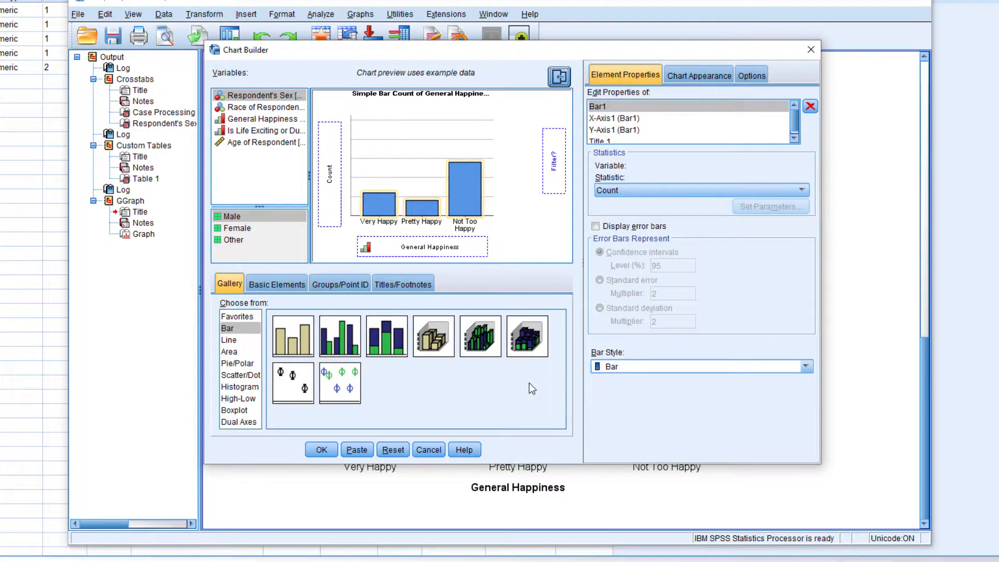
# - Examine the gallery's Line, Area, Pie/Polar, Scatter/Dot, Histogram, High-Low, Boxplot and Dual Axes chart types
pyautogui.click(239, 340)
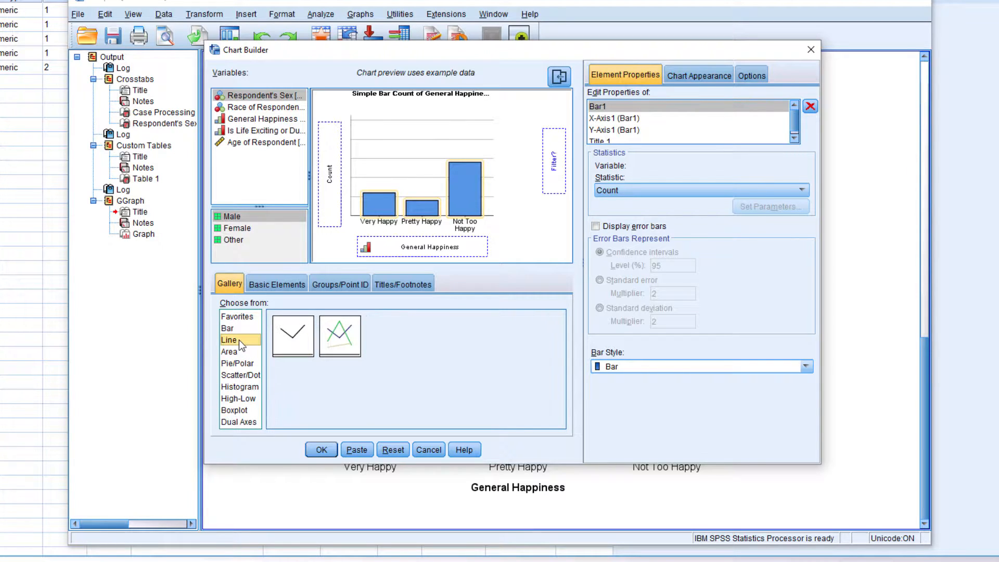
pyautogui.click(246, 351)
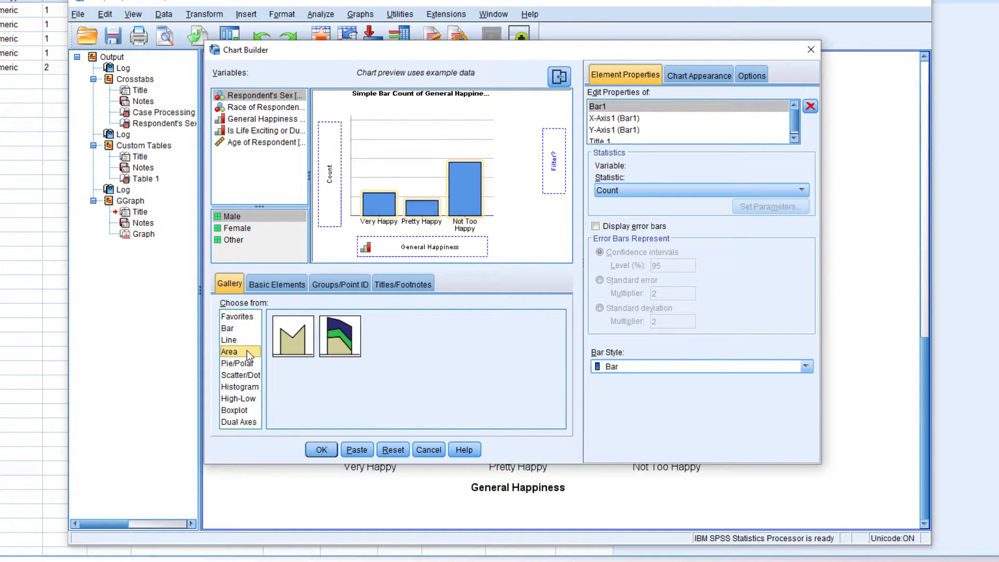
pyautogui.click(254, 363)
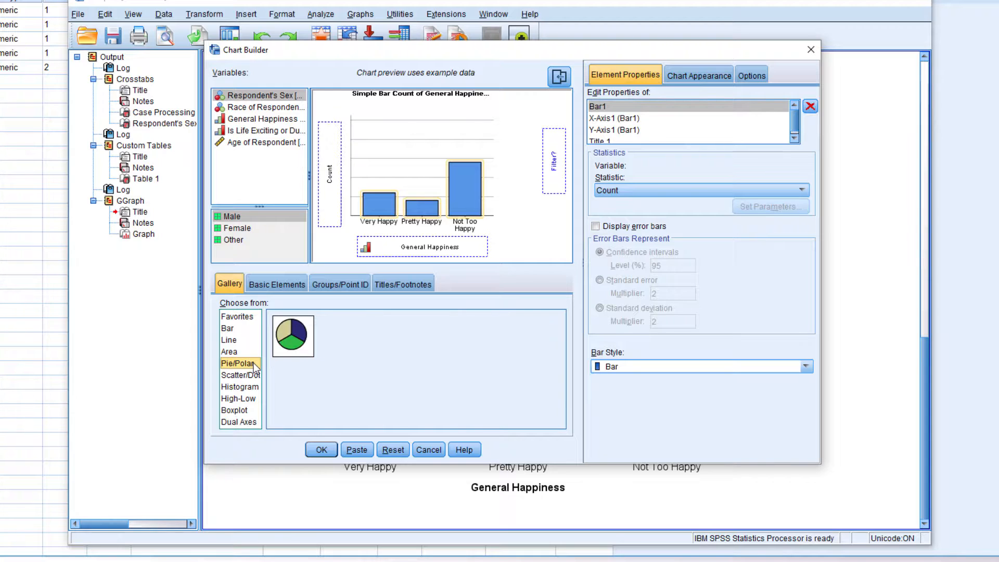
pyautogui.click(253, 375)
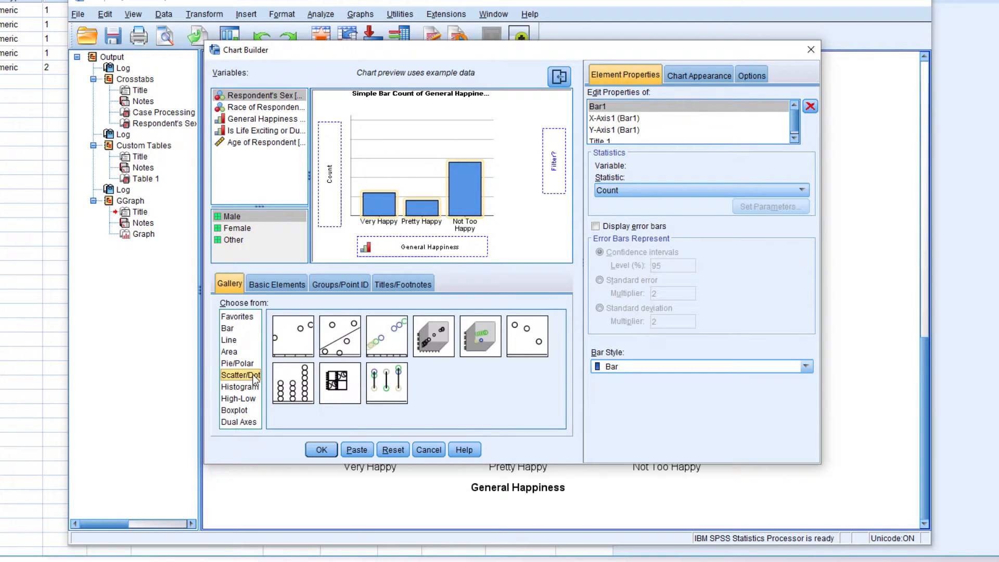
pyautogui.click(255, 389)
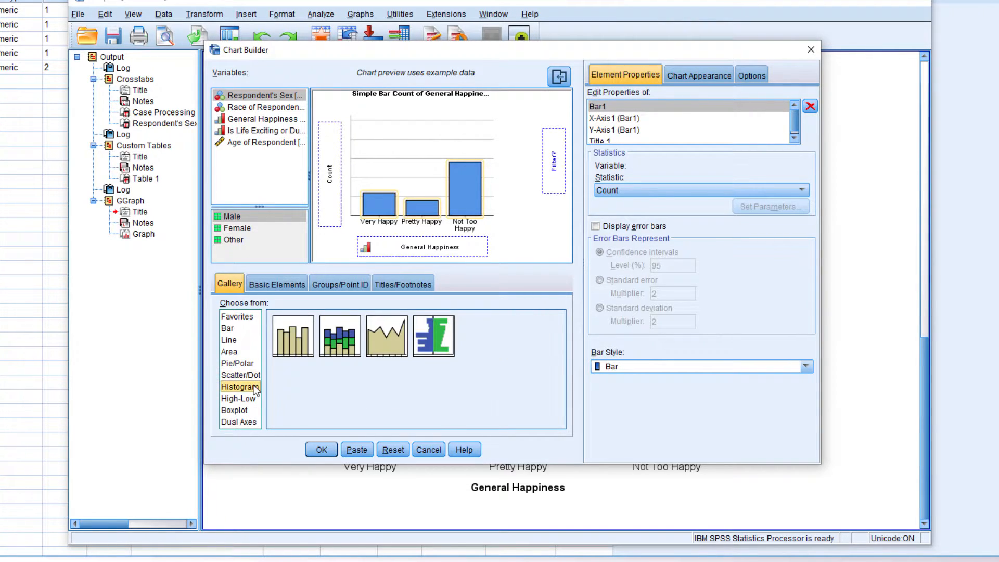
pyautogui.click(259, 401)
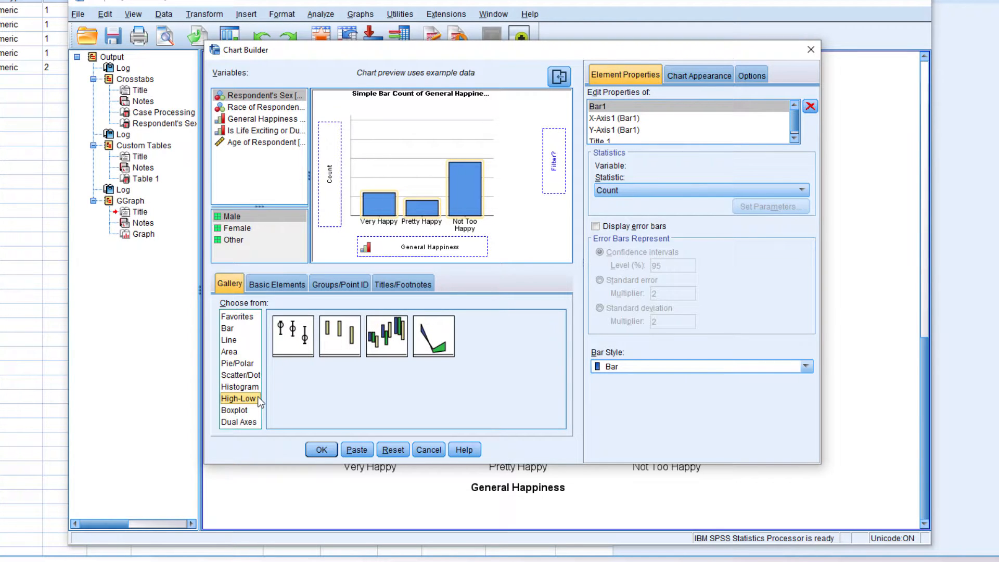
pyautogui.click(257, 411)
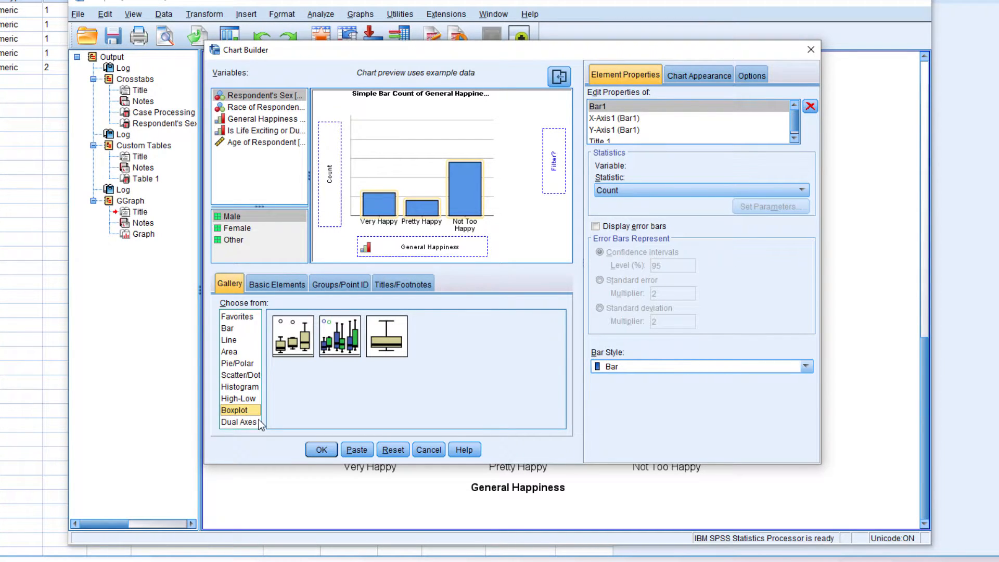
pyautogui.click(259, 424)
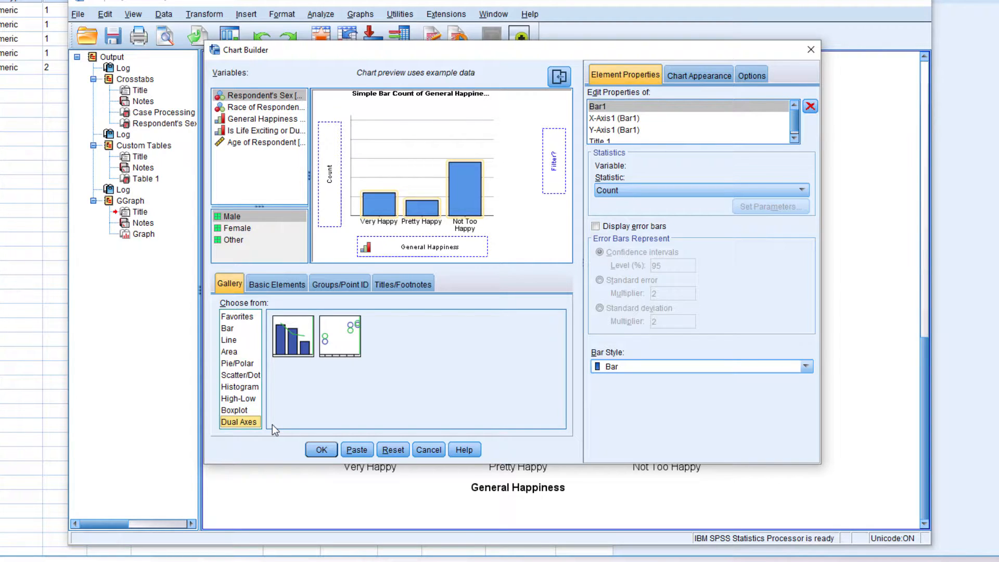
# - Reset the Chart Builder and start a stacked bar chart from the gallery
pyautogui.click(391, 447)
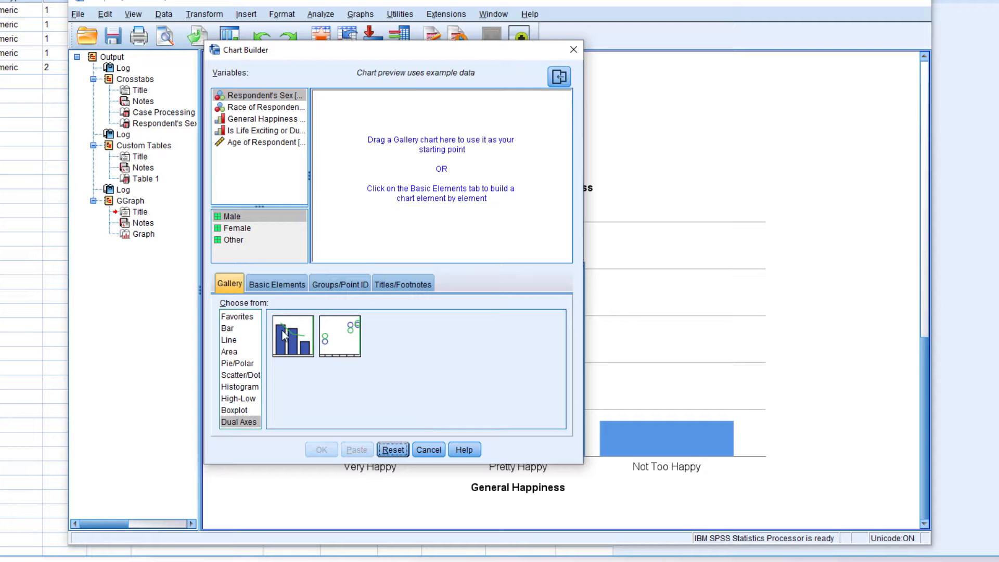
pyautogui.click(252, 329)
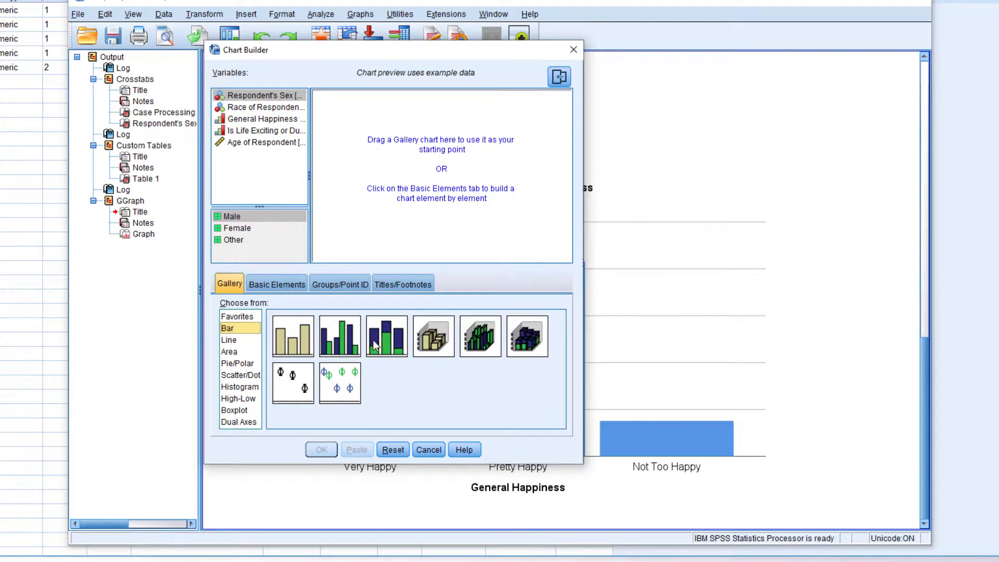
pyautogui.moveTo(386, 340); pyautogui.dragTo(420, 198)
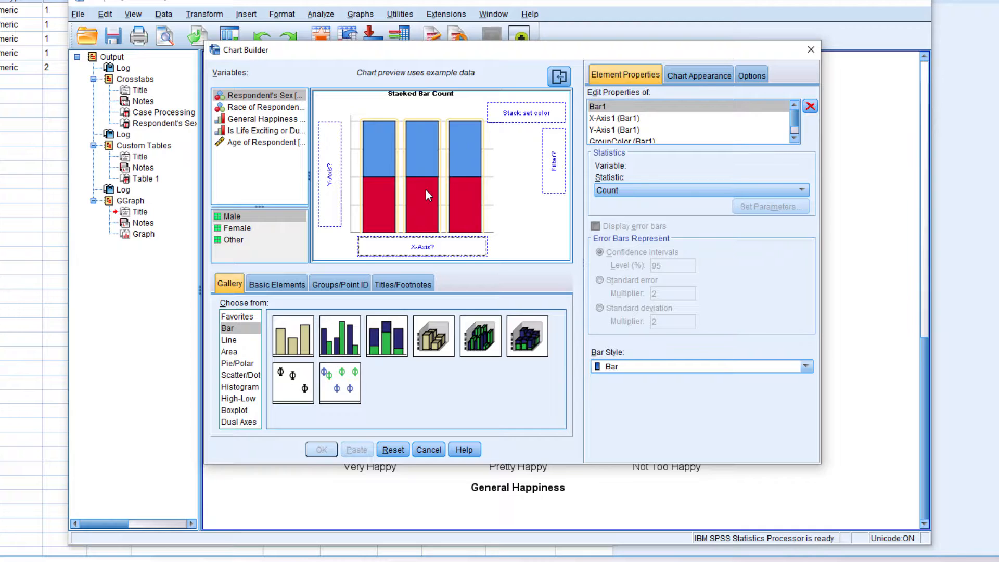
# - Assign General Happiness to the X-axis and Respondent's Sex as the stack colour variable
pyautogui.moveTo(266, 121); pyautogui.dragTo(446, 245)
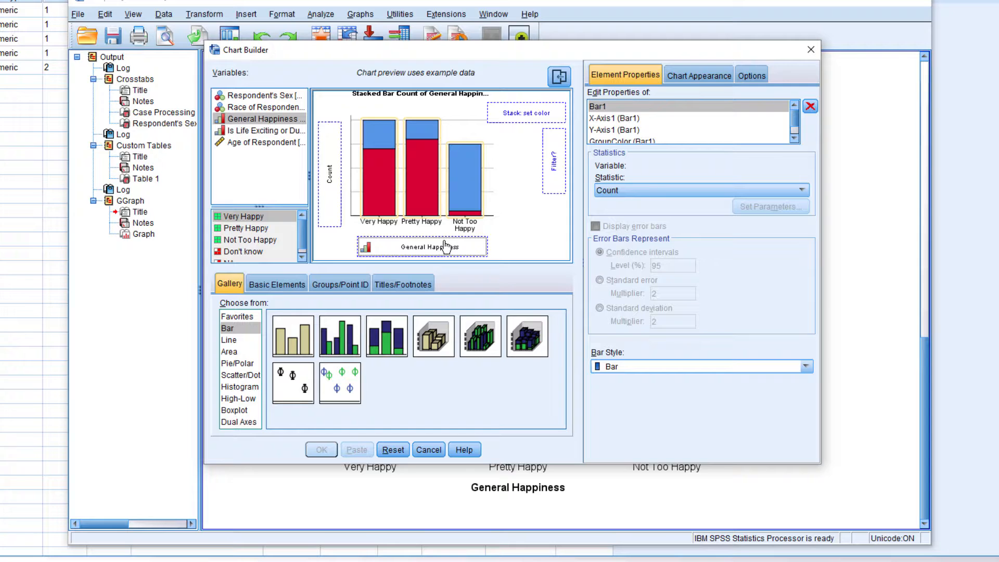
pyautogui.click(284, 99)
pyautogui.moveTo(269, 99); pyautogui.dragTo(546, 118)
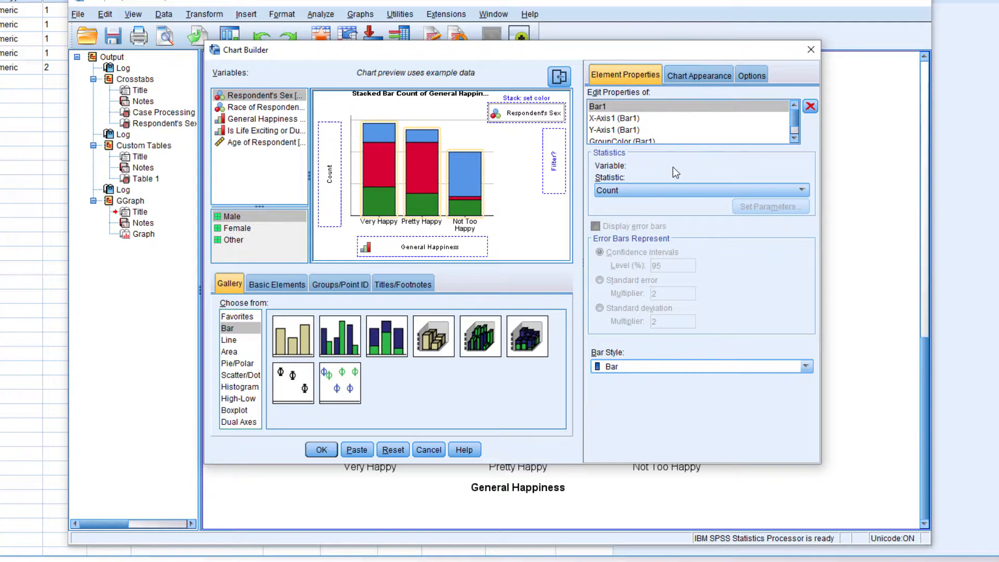
# - Review the bar statistics, chart appearance, missing-value options, and the properties of the axes, group colour and title
pyautogui.click(687, 190)
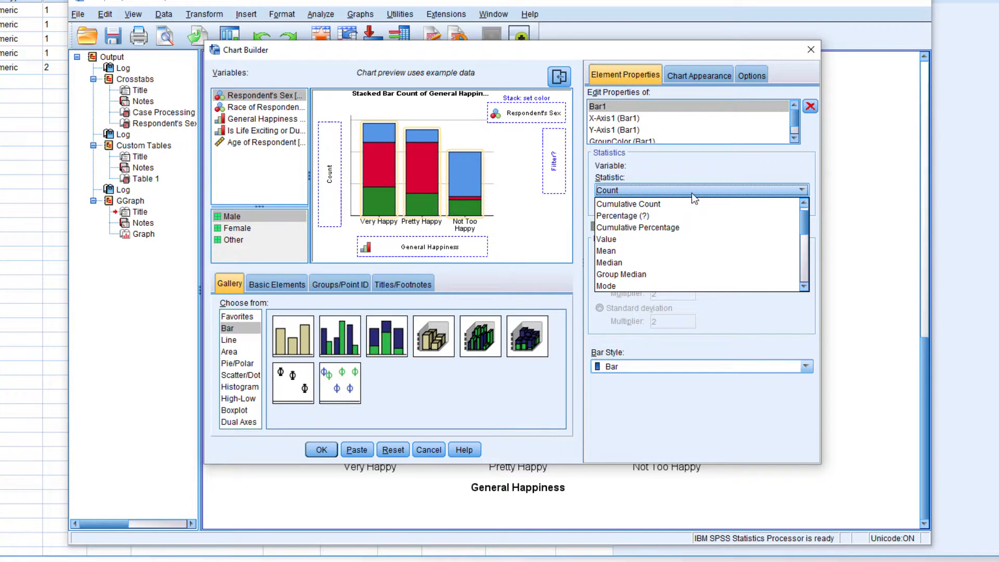
pyautogui.click(693, 177)
pyautogui.click(694, 77)
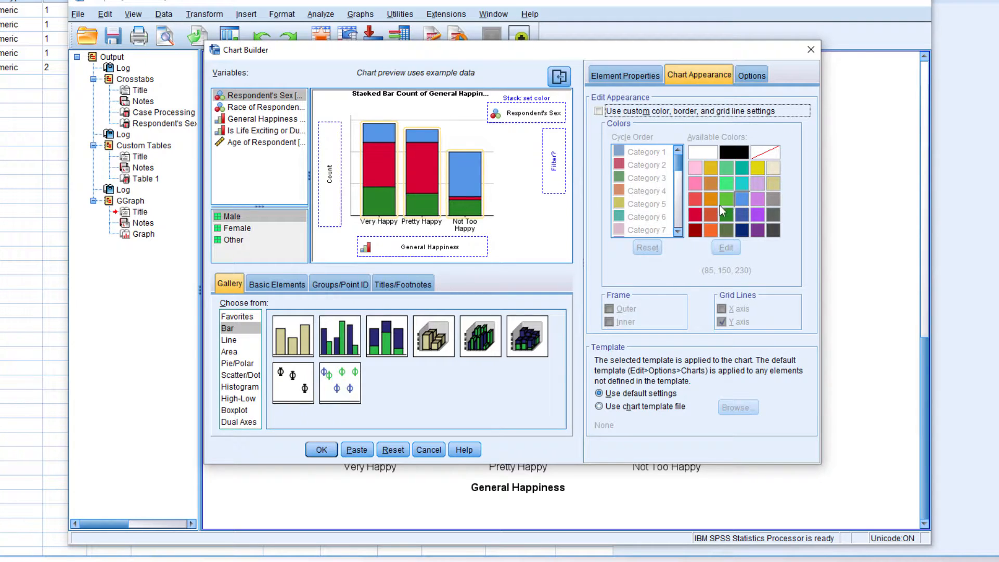
pyautogui.click(765, 76)
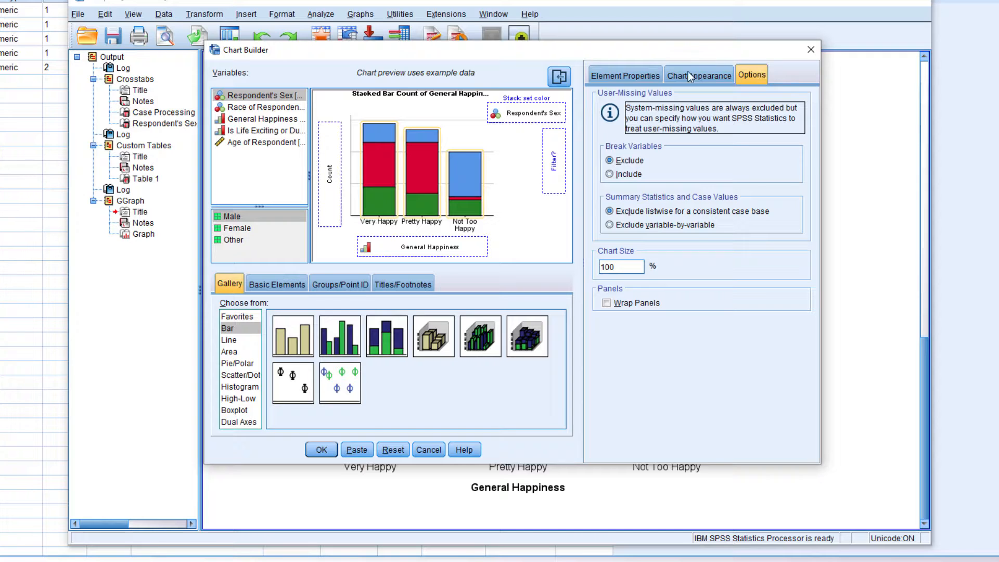
pyautogui.click(649, 75)
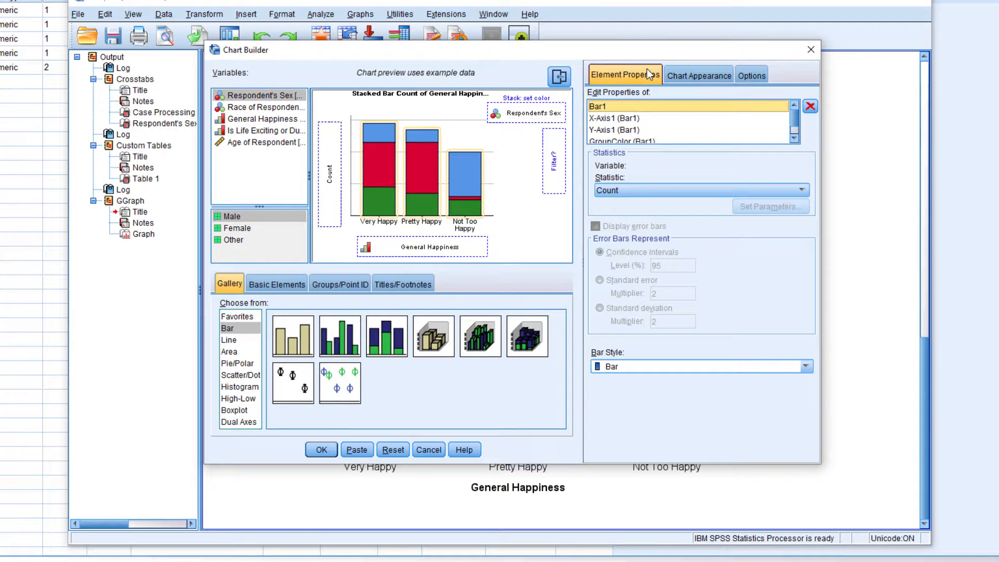
pyautogui.click(625, 118)
pyautogui.click(631, 129)
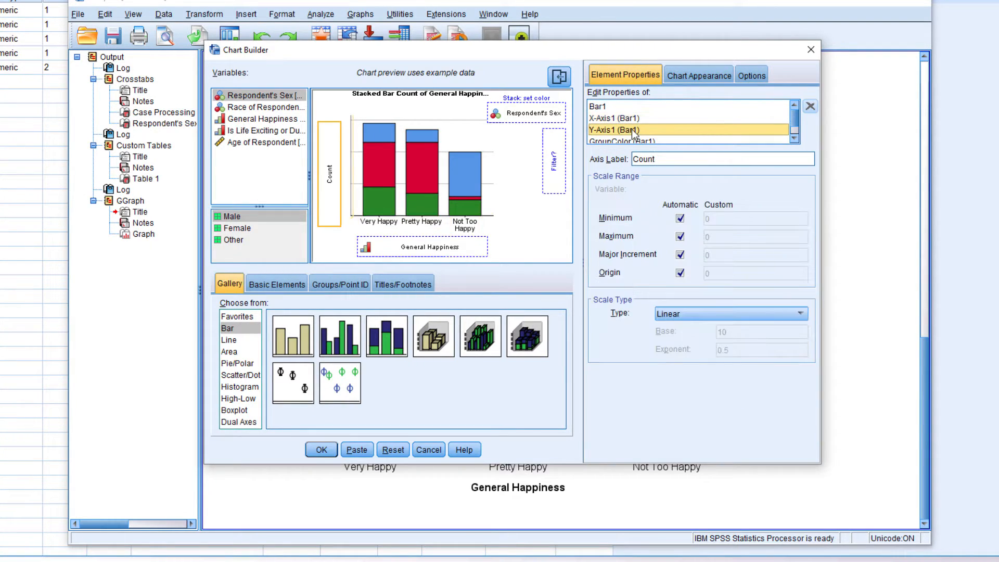
pyautogui.click(638, 139)
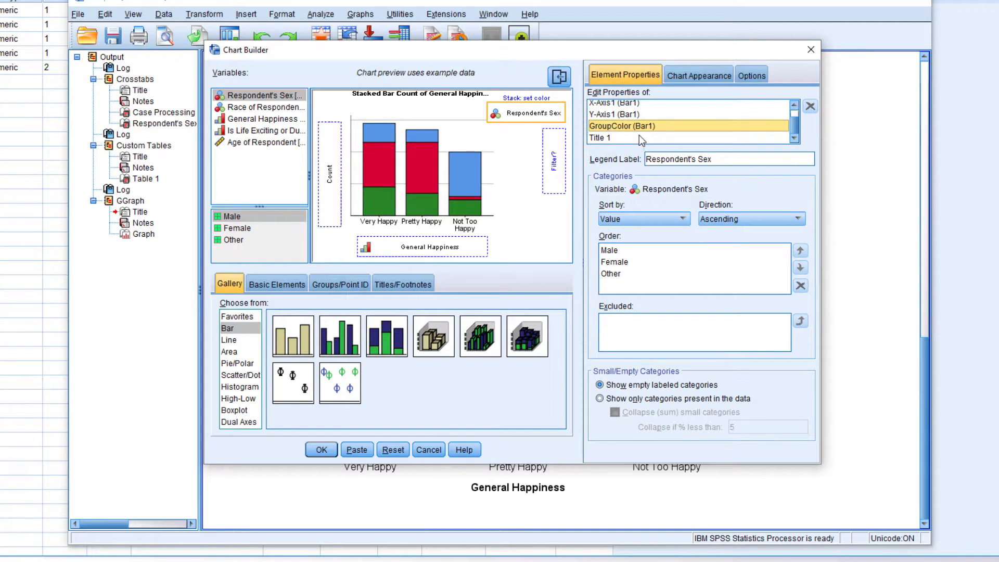
pyautogui.click(639, 137)
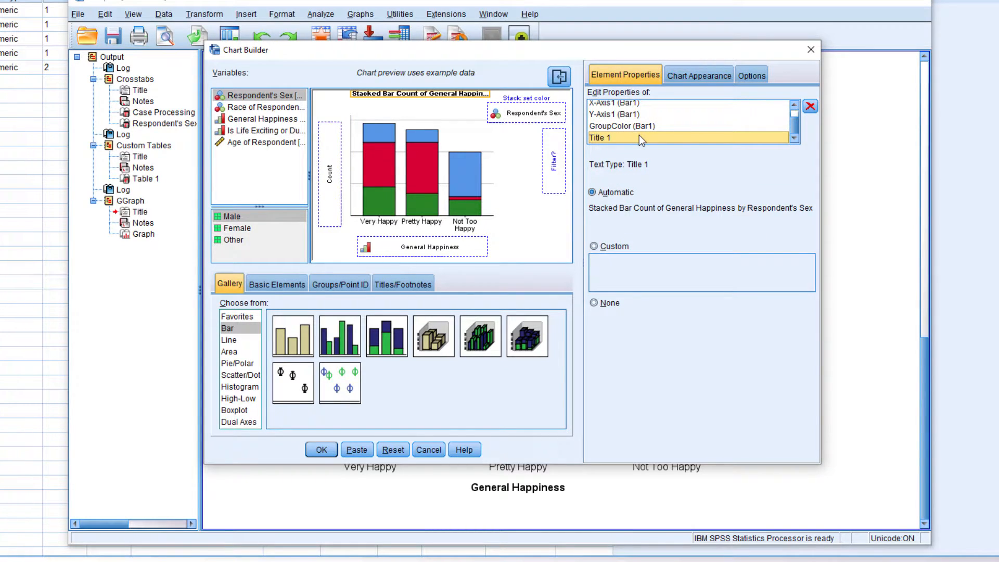
pyautogui.scroll(2, 639, 138)
pyautogui.click(639, 134)
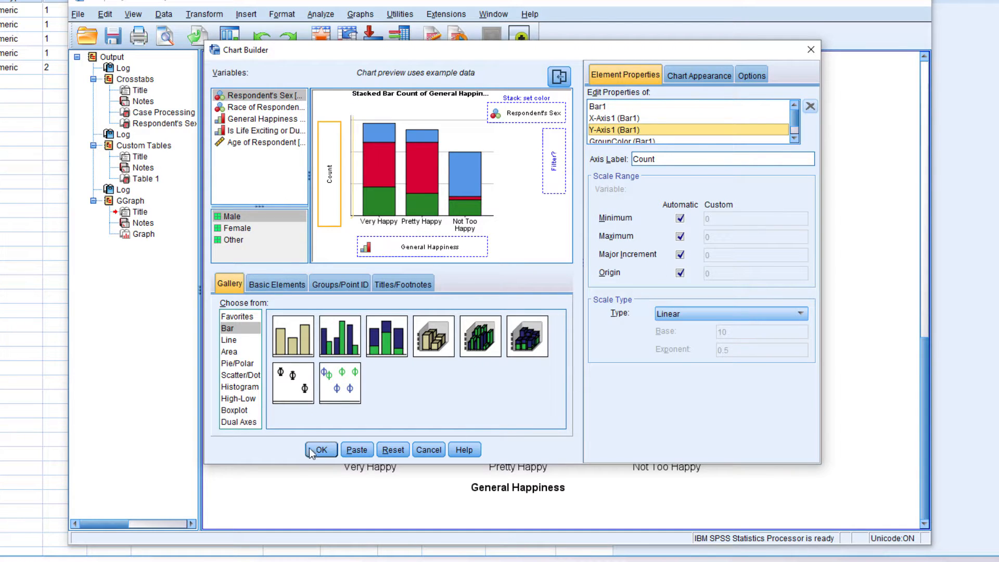
# - Generate the stacked bar chart and open its bars' properties in the Chart Editor
pyautogui.click(335, 446)
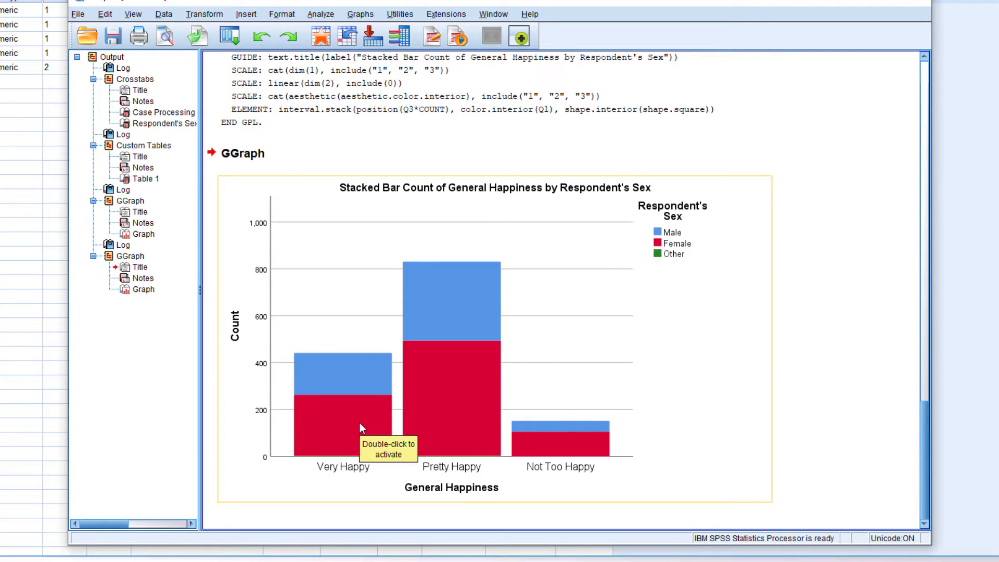
pyautogui.doubleClick(518, 298)
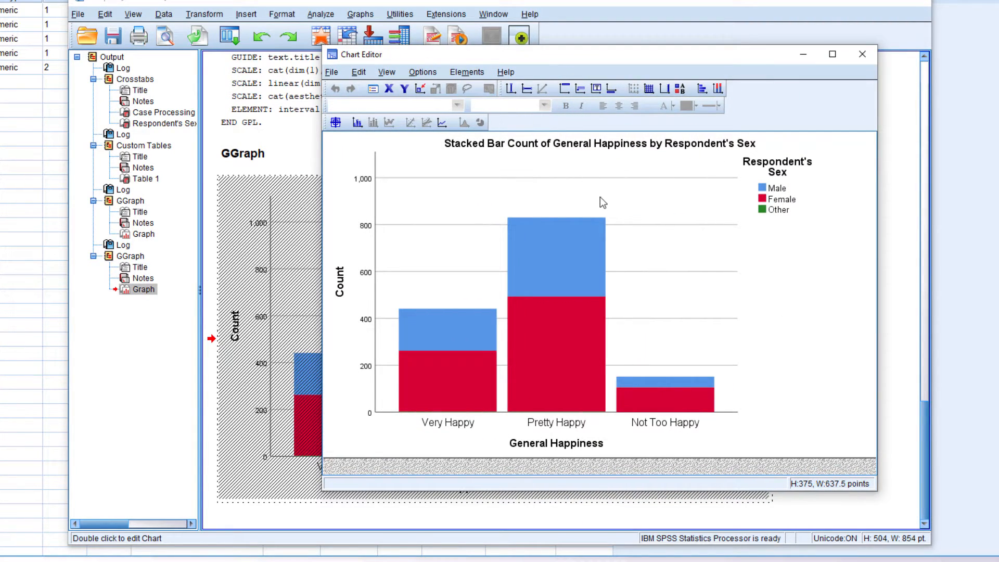
pyautogui.click(571, 251)
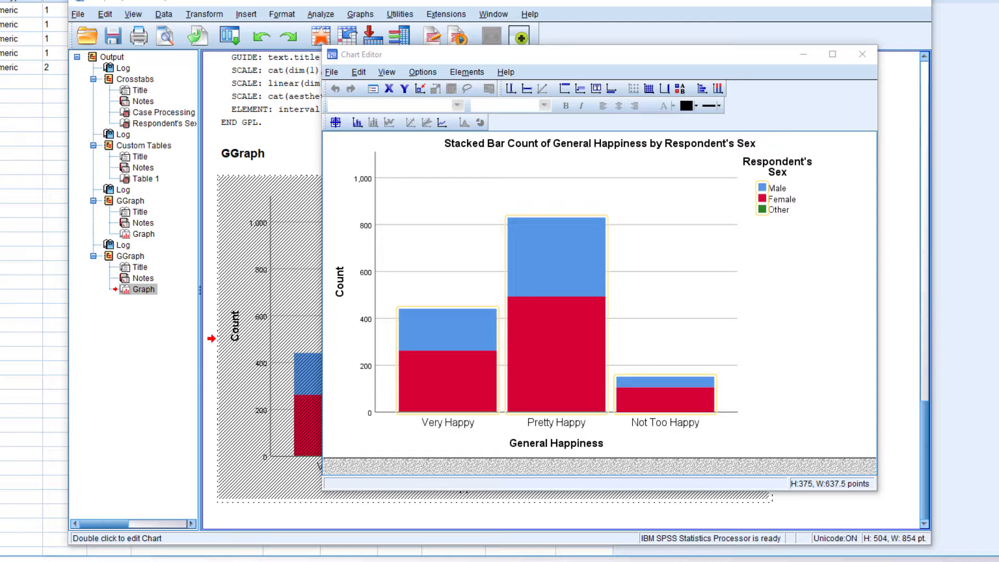
pyautogui.moveTo(998, 168); pyautogui.dragTo(726, 167)
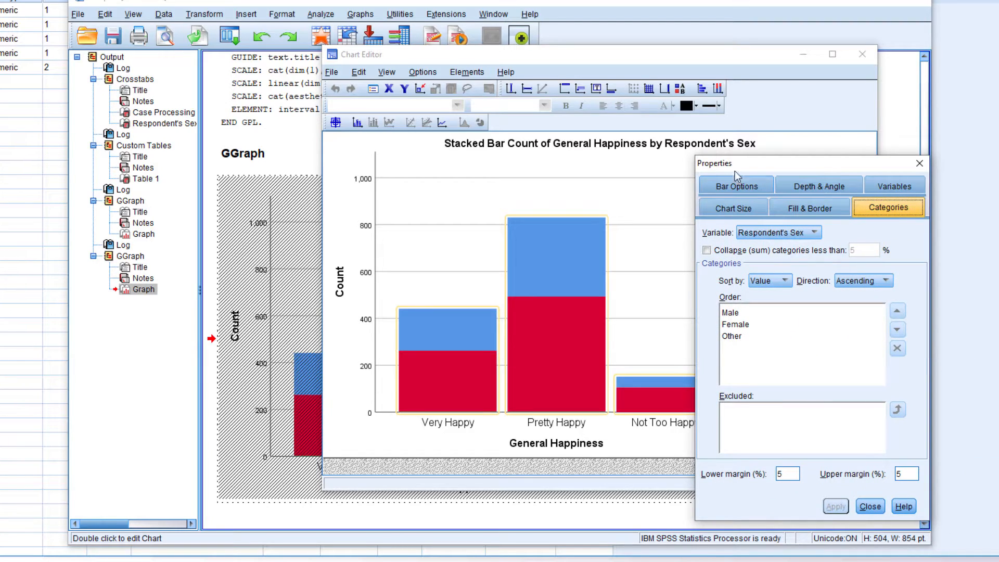
# - Review the bar width options and set the bars' border colour to red (237, 75, 75)
pyautogui.click(734, 182)
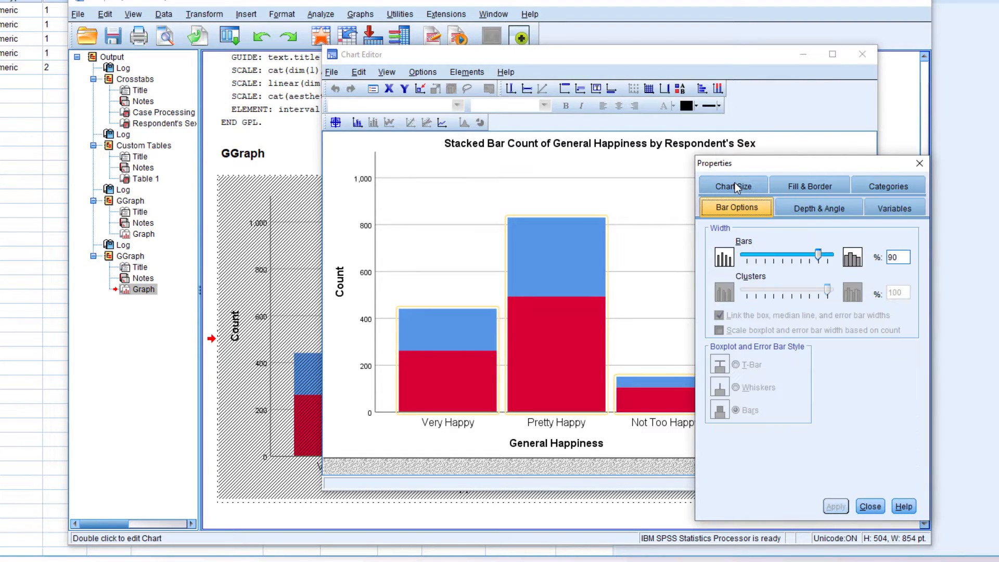
pyautogui.moveTo(816, 254); pyautogui.dragTo(805, 256)
pyautogui.click(809, 188)
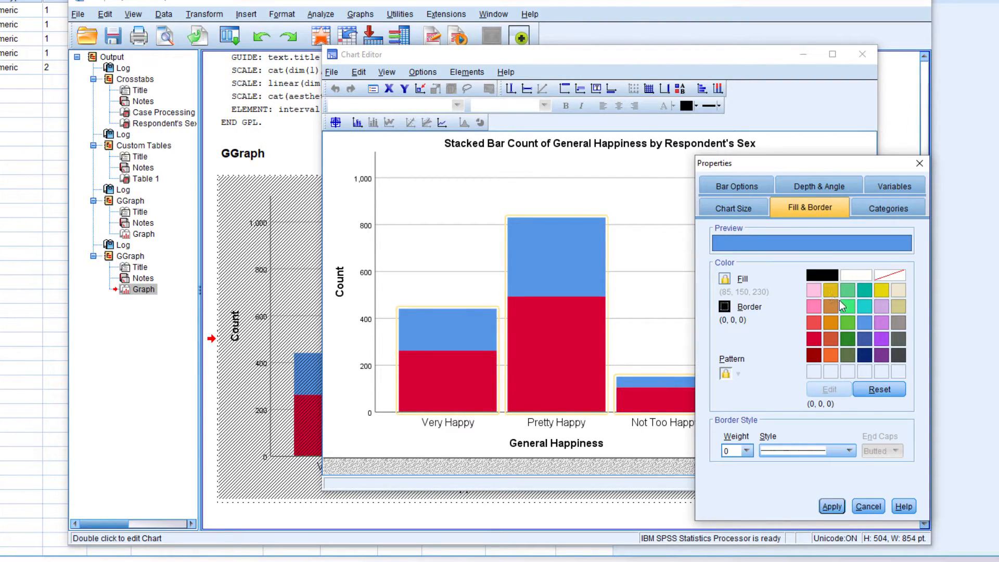
pyautogui.click(813, 324)
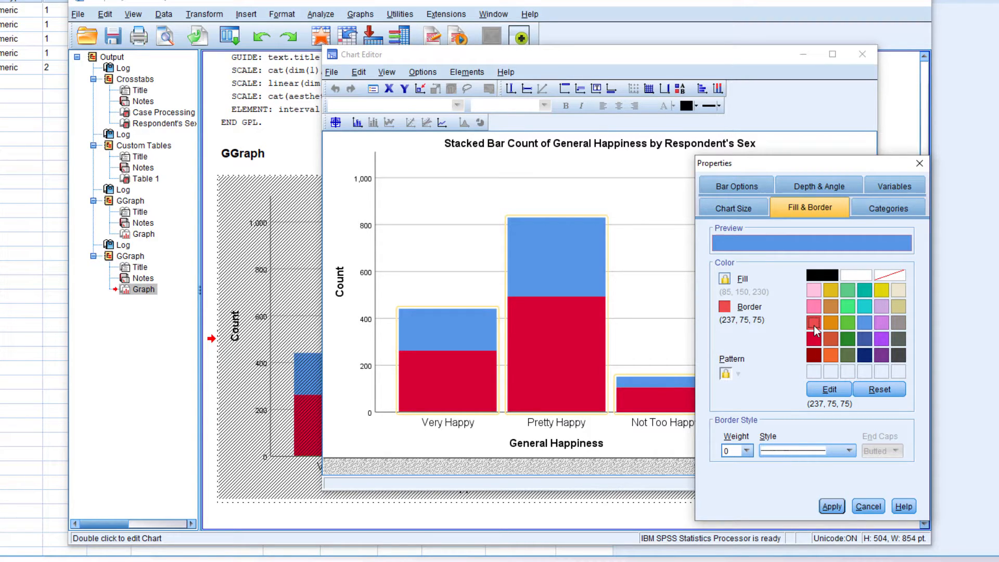
# - Set the chart size to 425 points high and 722.5 points wide with the aspect ratio maintained, and close the Chart Editor
pyautogui.click(734, 209)
pyautogui.click(798, 239)
pyautogui.click(798, 239)
pyautogui.click(798, 240)
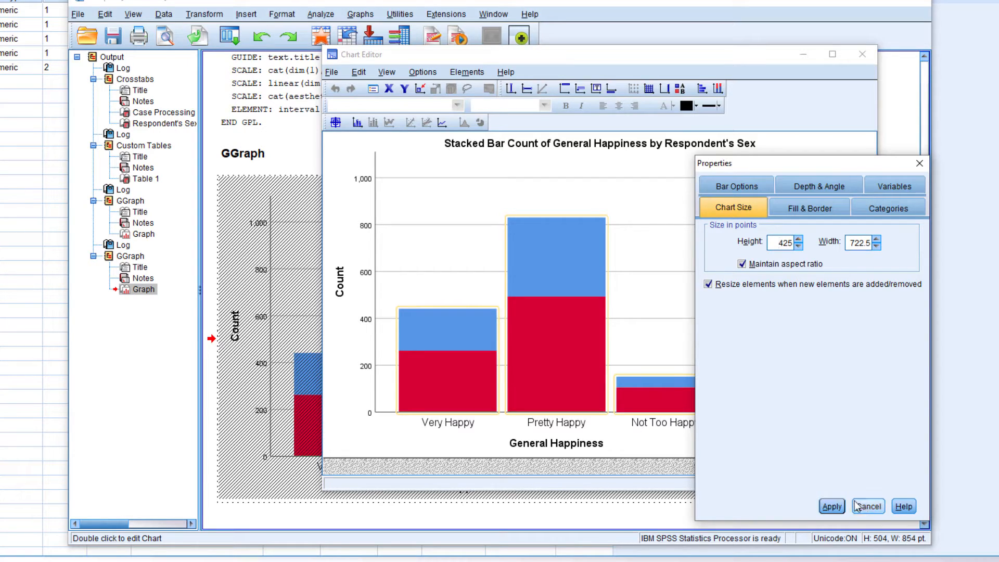
pyautogui.click(888, 208)
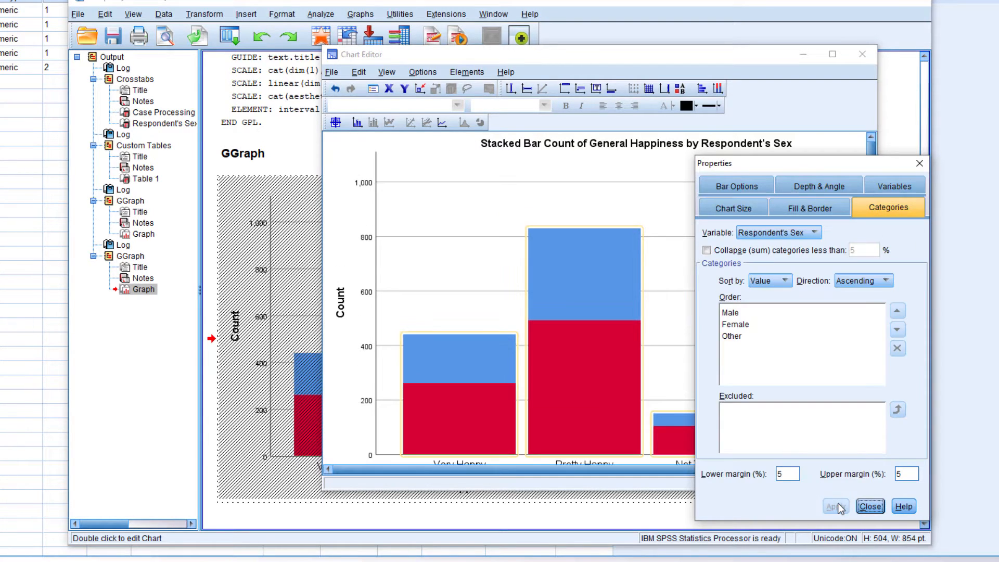
pyautogui.click(919, 163)
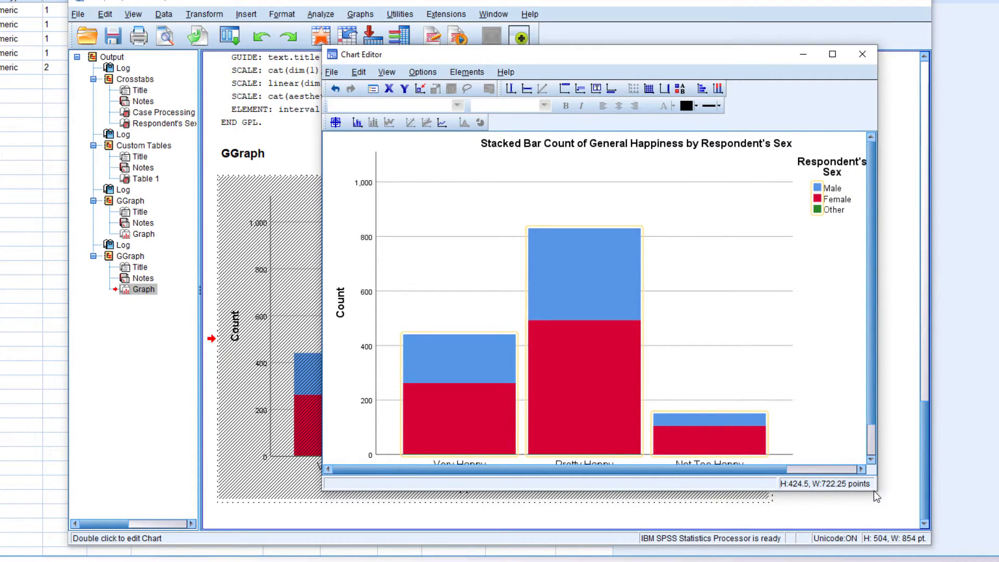
pyautogui.scroll(-1, 819, 405)
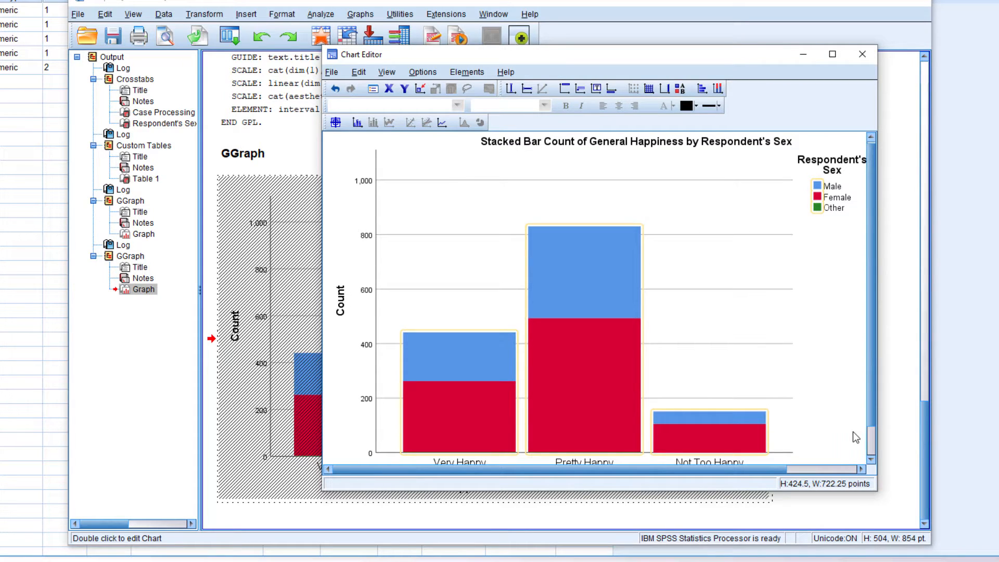
pyautogui.click(868, 54)
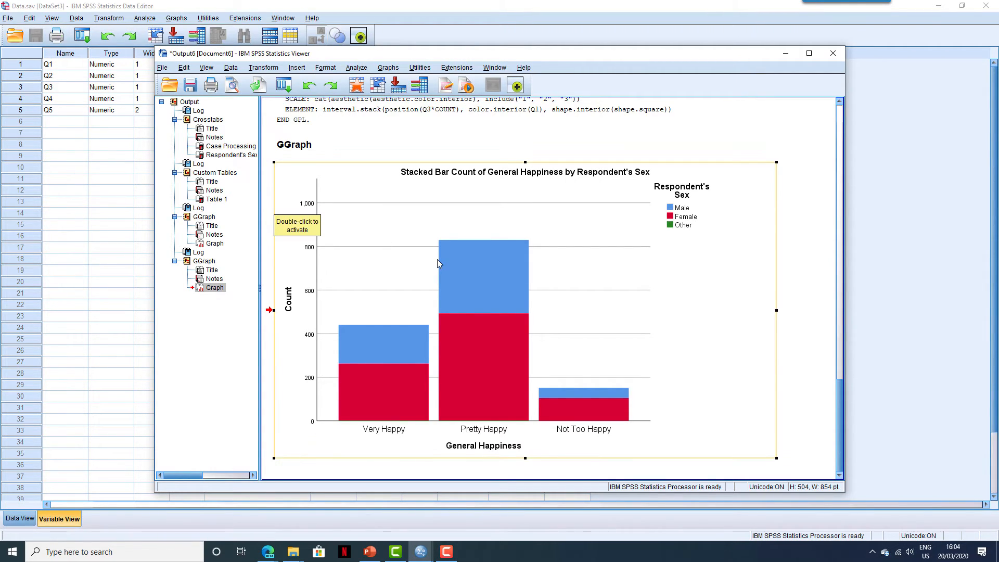
# - Copy the stacked bar chart from the output and close the output document without saving it
pyautogui.rightClick(620, 231)
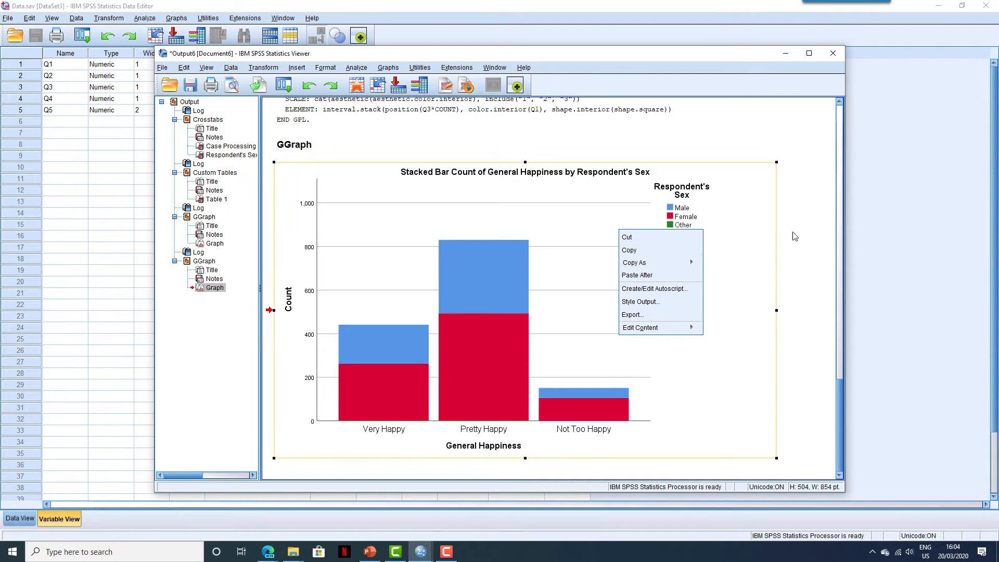
pyautogui.click(676, 251)
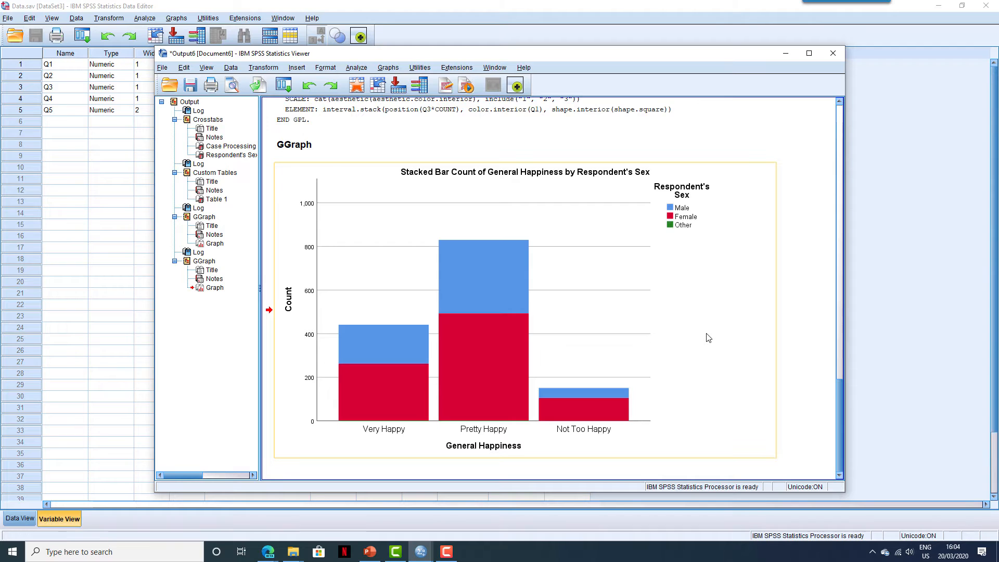
pyautogui.click(833, 53)
pyautogui.click(499, 289)
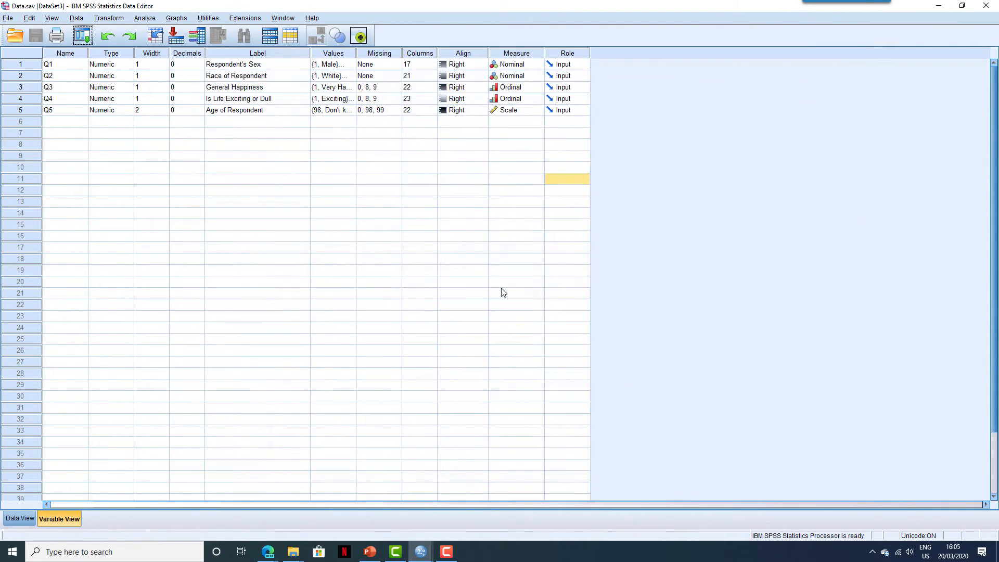
# - Start a simple line chart in a reset Chart Builder and look through the line's interpolation types
pyautogui.click(174, 19)
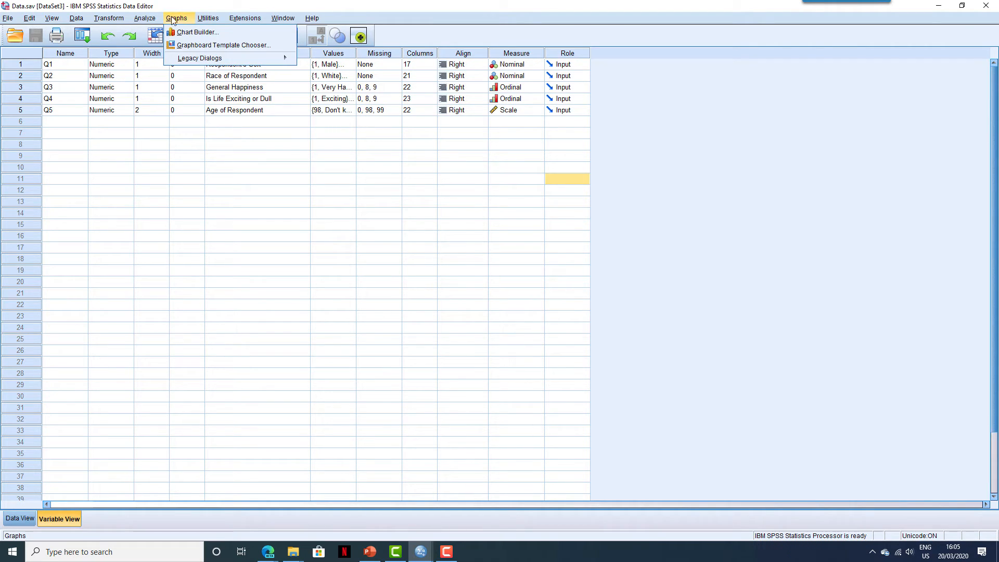
pyautogui.click(232, 33)
pyautogui.click(480, 327)
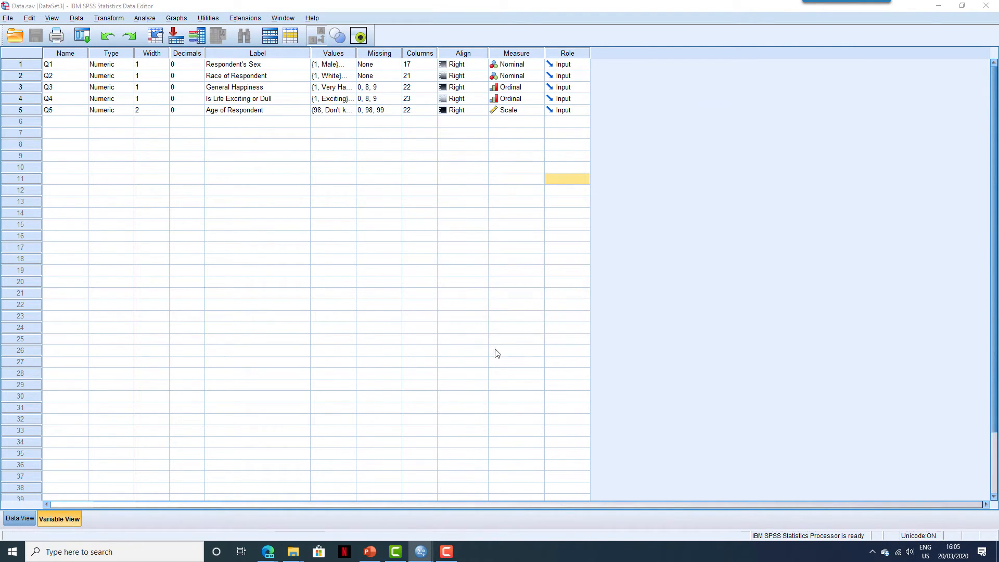
pyautogui.click(415, 416)
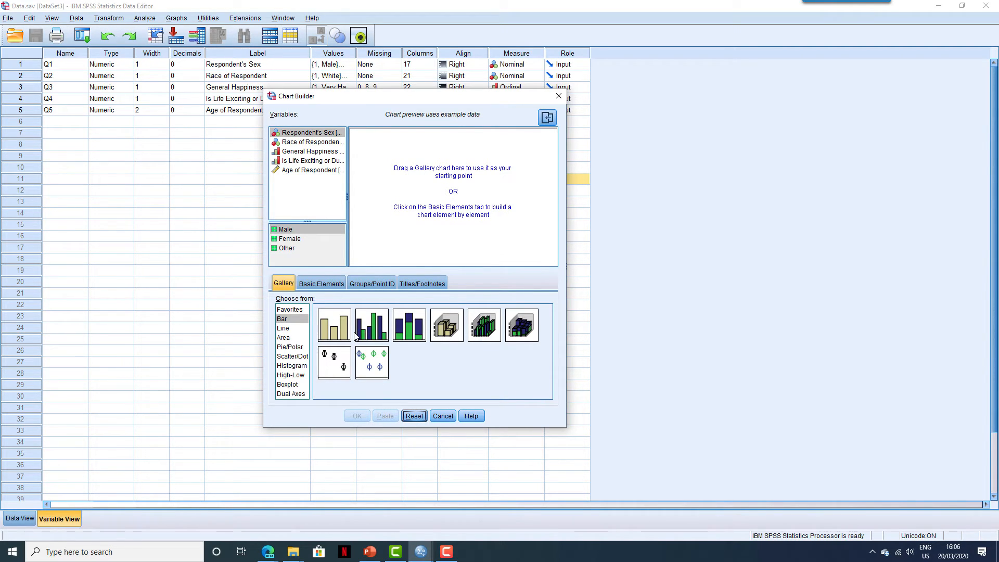
pyautogui.click(305, 327)
pyautogui.moveTo(336, 325); pyautogui.dragTo(423, 212)
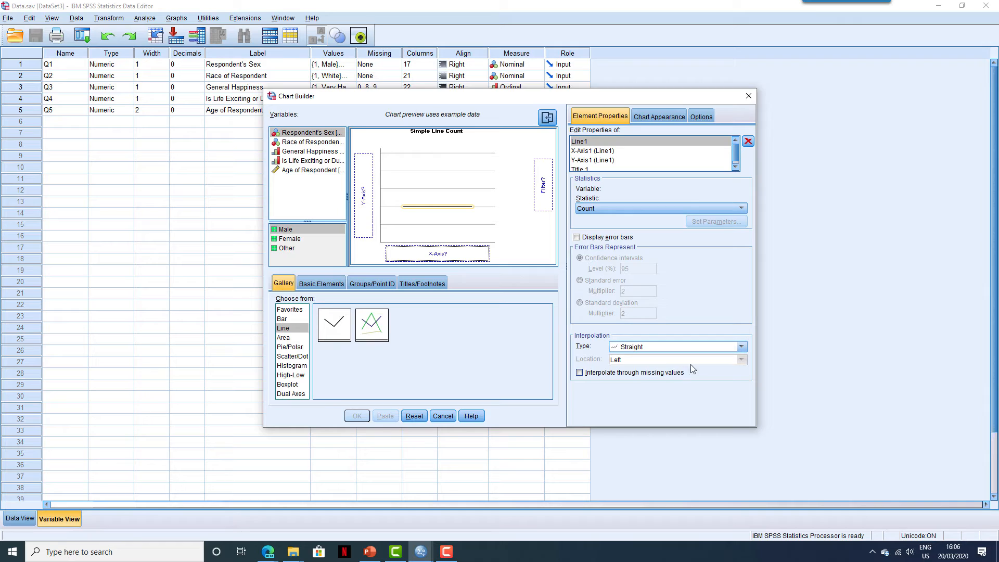
pyautogui.click(743, 347)
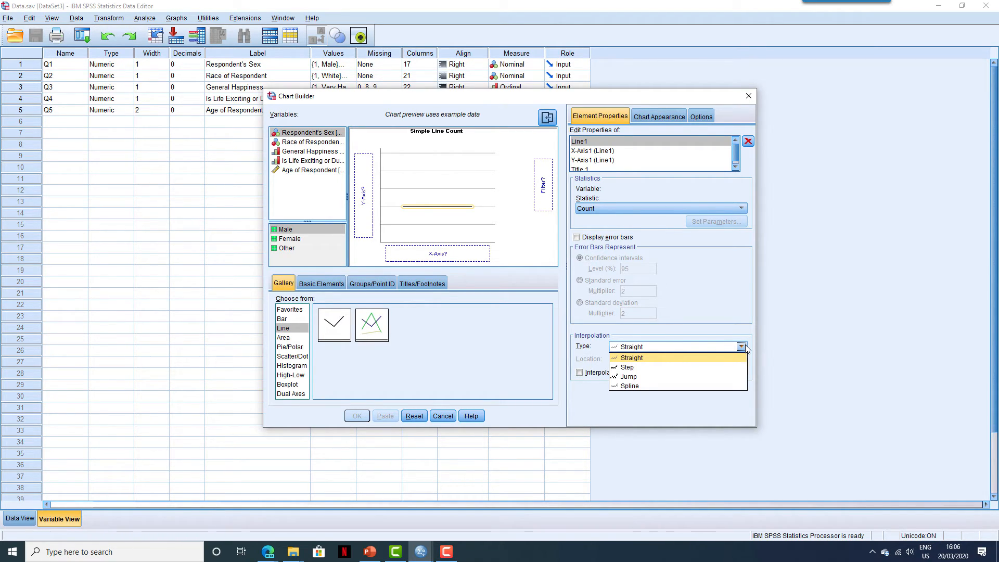
pyautogui.click(743, 347)
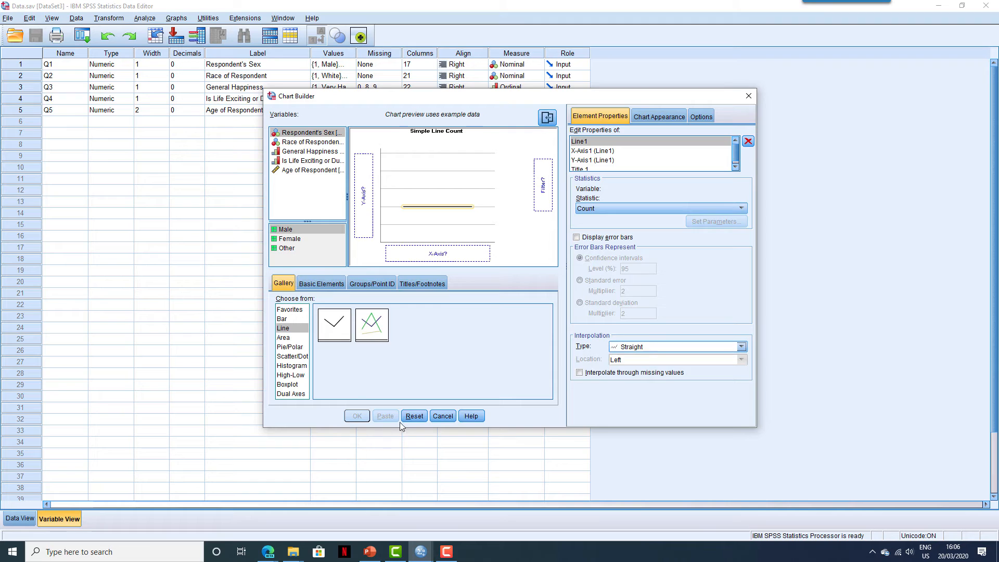
# - Reset the Chart Builder, try out a clustered boxplot from the gallery, and close the builder without generating it
pyautogui.click(414, 416)
pyautogui.click(287, 384)
pyautogui.moveTo(372, 326); pyautogui.dragTo(437, 221)
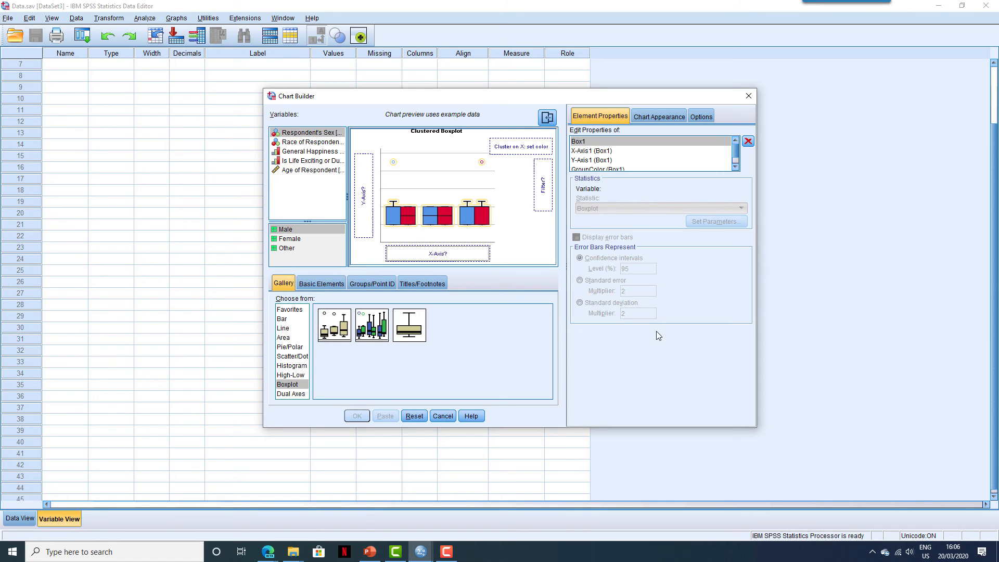
pyautogui.click(748, 96)
pyautogui.click(471, 222)
pyautogui.click(459, 194)
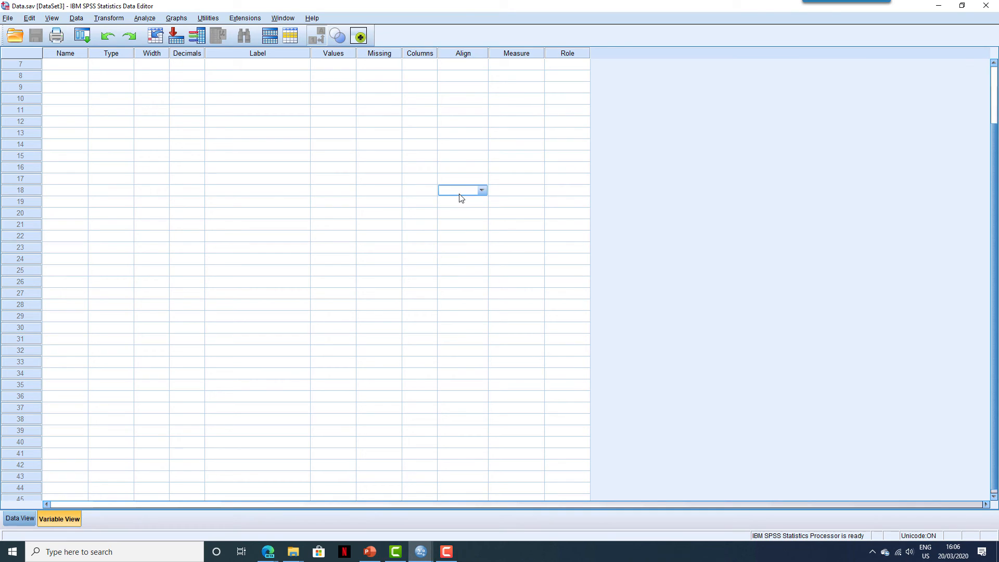